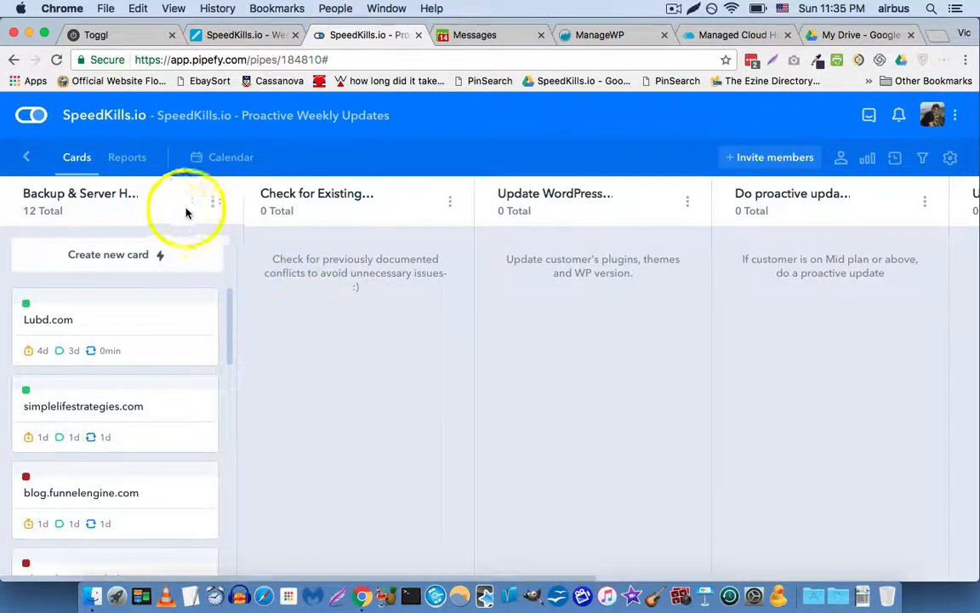
# - Look over the phases of the Proactive Weekly Updates board and the site cards waiting in Backup & Server Health
pyautogui.hscroll(8, 864, 308)
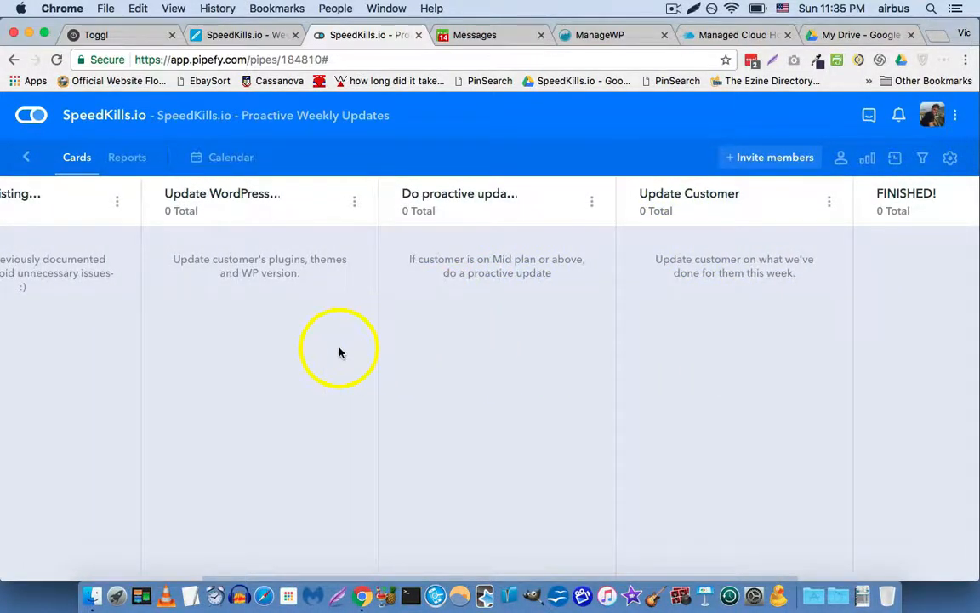
pyautogui.hscroll(-8, 356, 345)
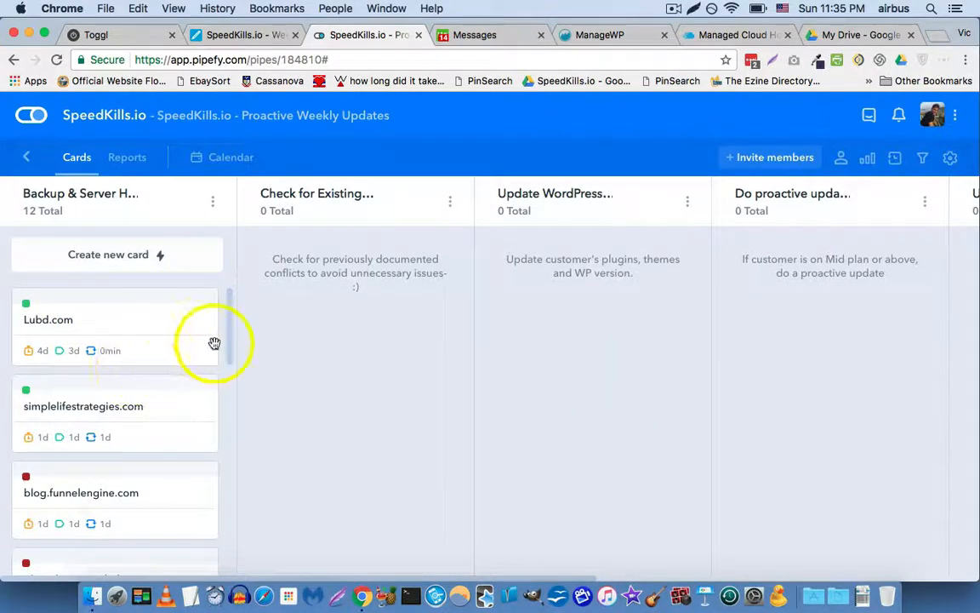
pyautogui.scroll(-1, 200, 348)
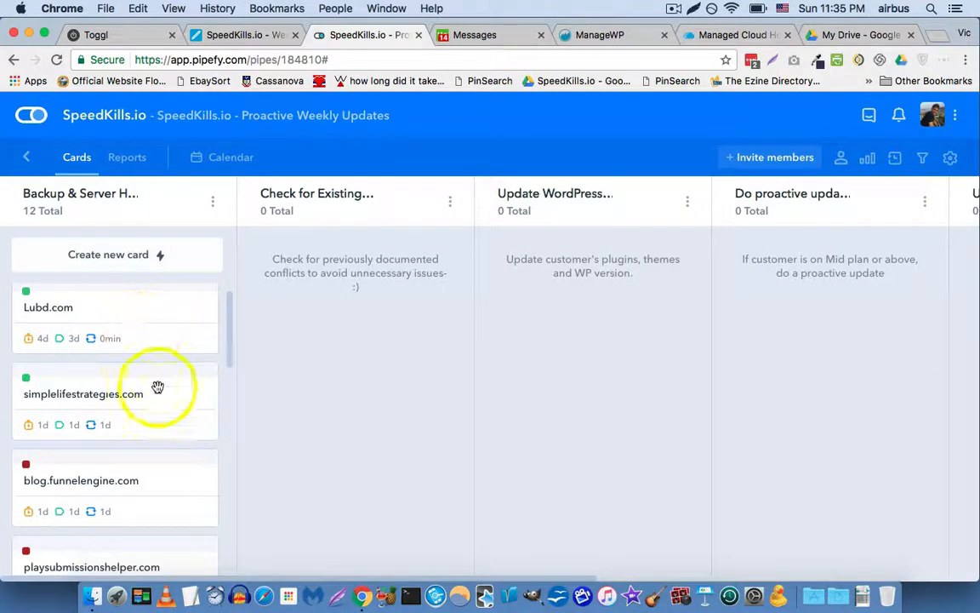
pyautogui.scroll(-3, 167, 383)
pyautogui.scroll(-10, 149, 421)
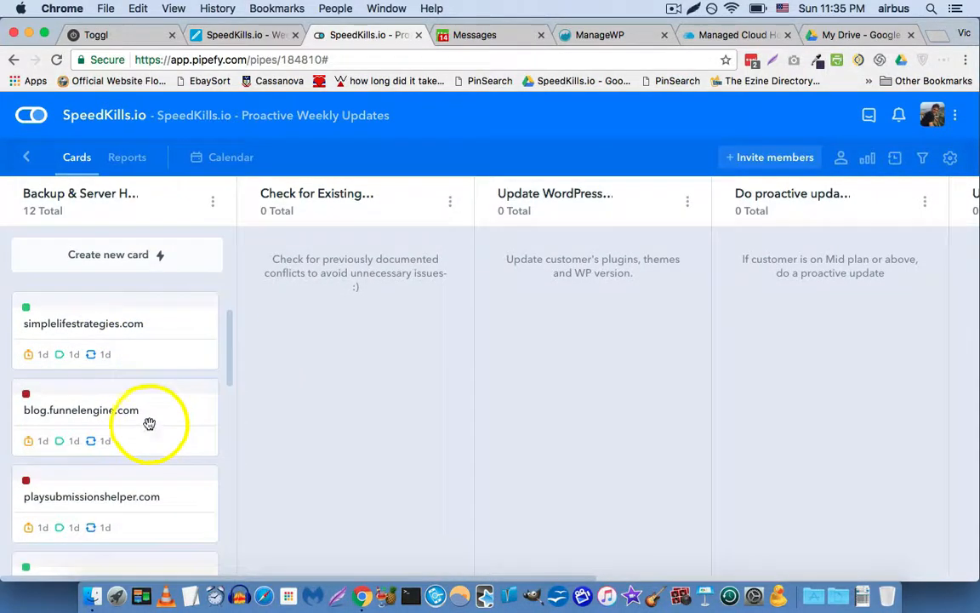
pyautogui.scroll(-20, 146, 417)
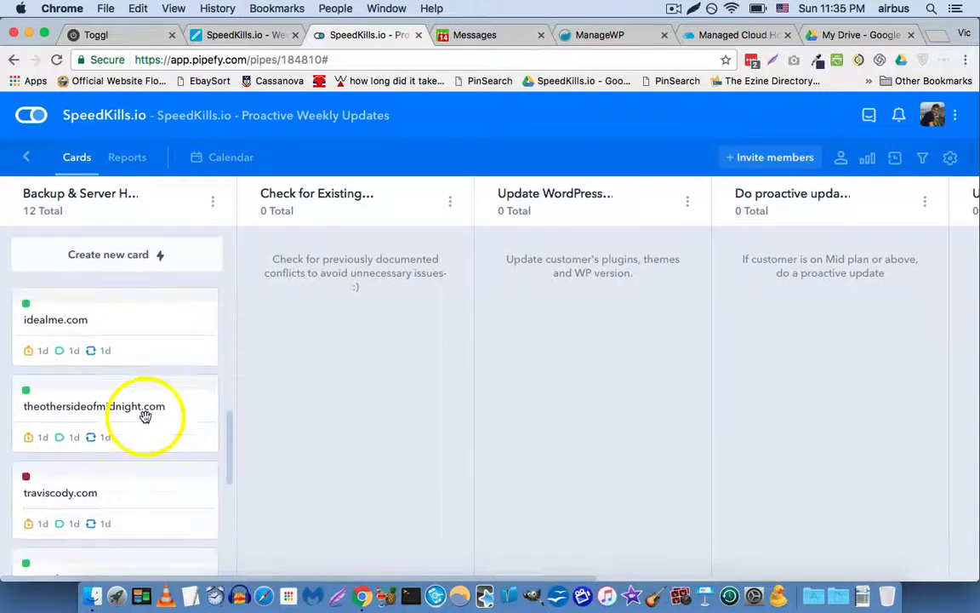
pyautogui.scroll(20, 145, 417)
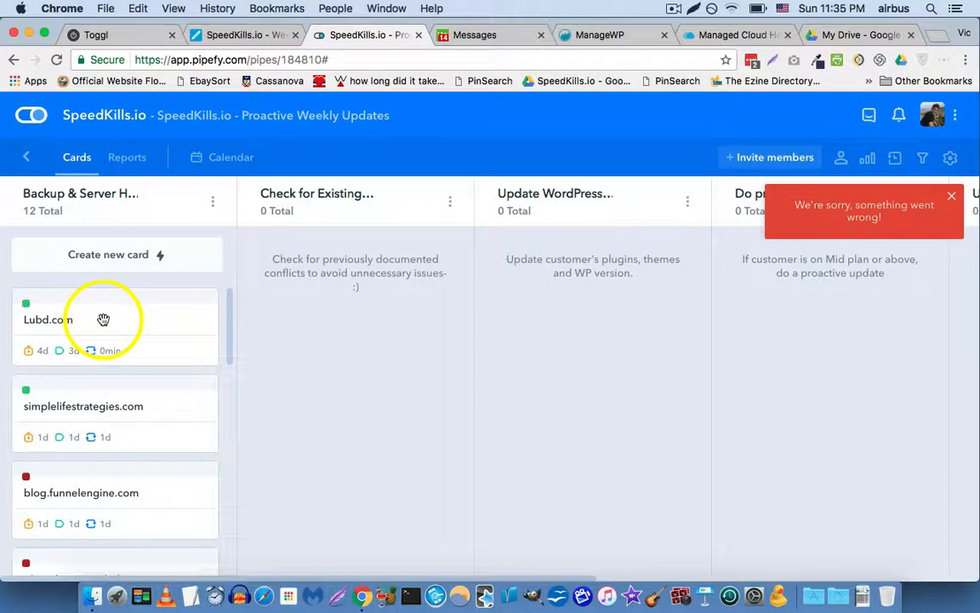
# - Try to open the Lubd.com card and check the Wi-Fi connection
pyautogui.click(103, 319)
pyautogui.click(302, 58)
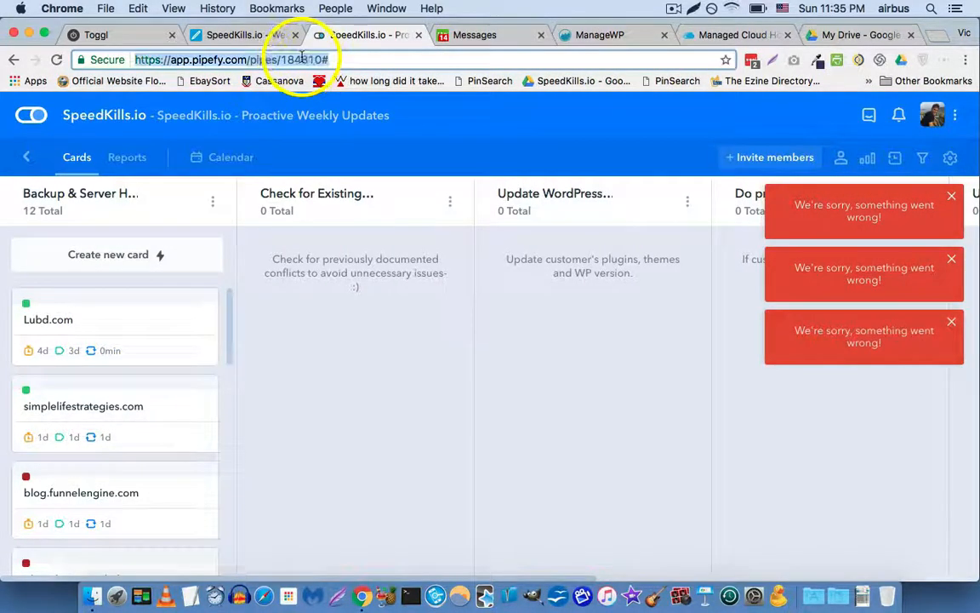
pyautogui.click(732, 10)
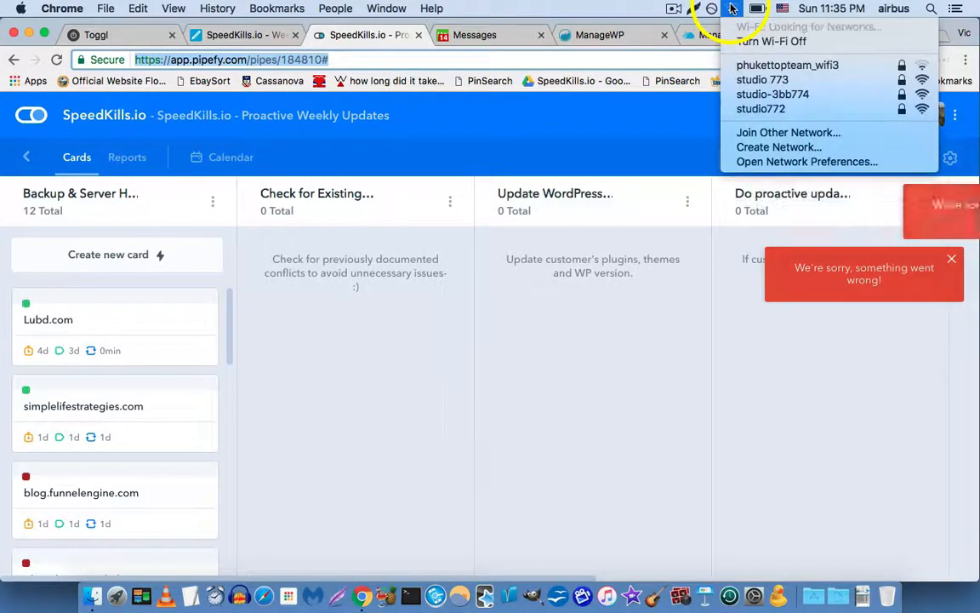
pyautogui.click(298, 336)
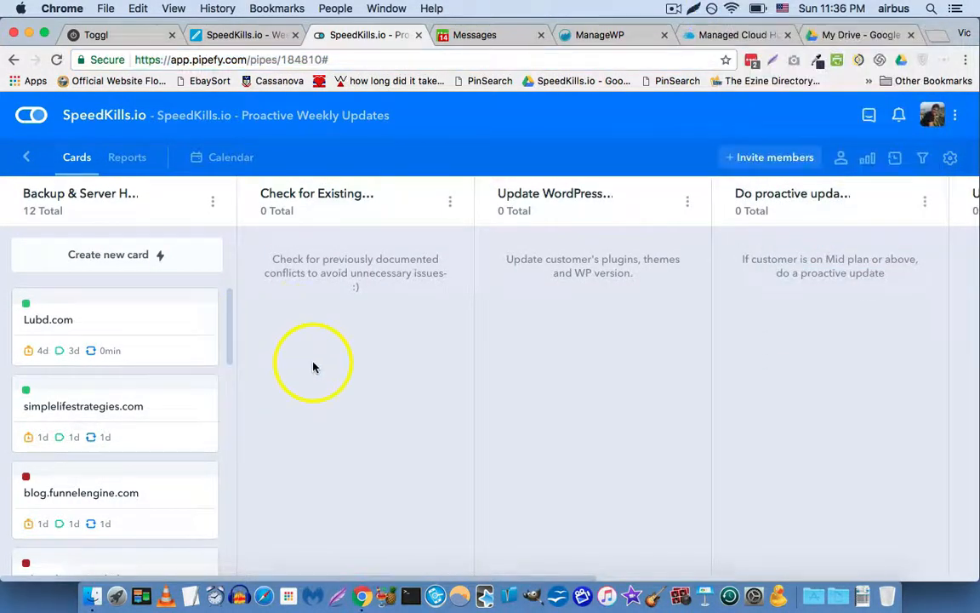
# - Open the Lubd.com card in Backup & Server Health and save 05/07/2017 as Today's Date
pyautogui.click(165, 322)
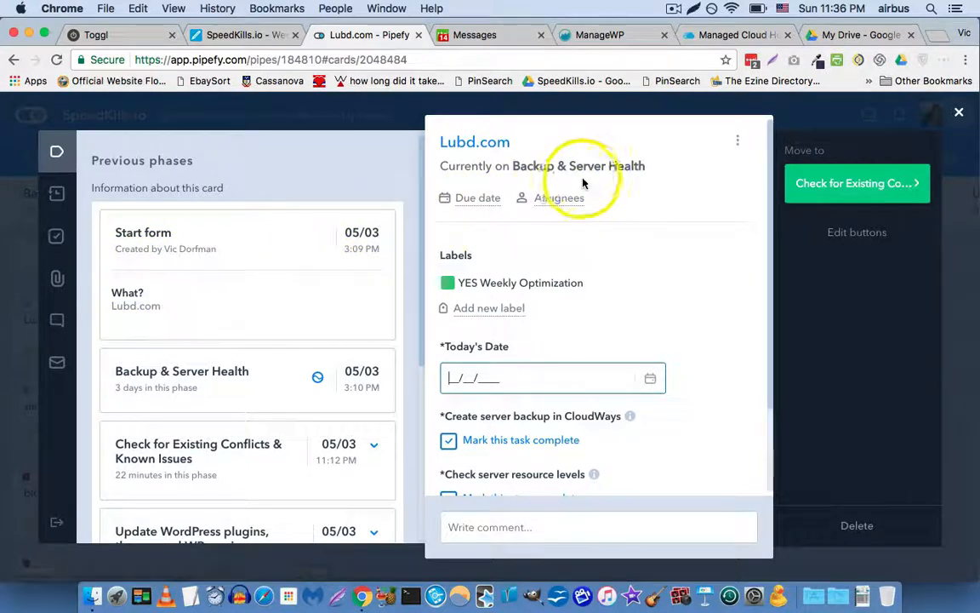
pyautogui.scroll(-1, 536, 316)
pyautogui.scroll(-2, 525, 317)
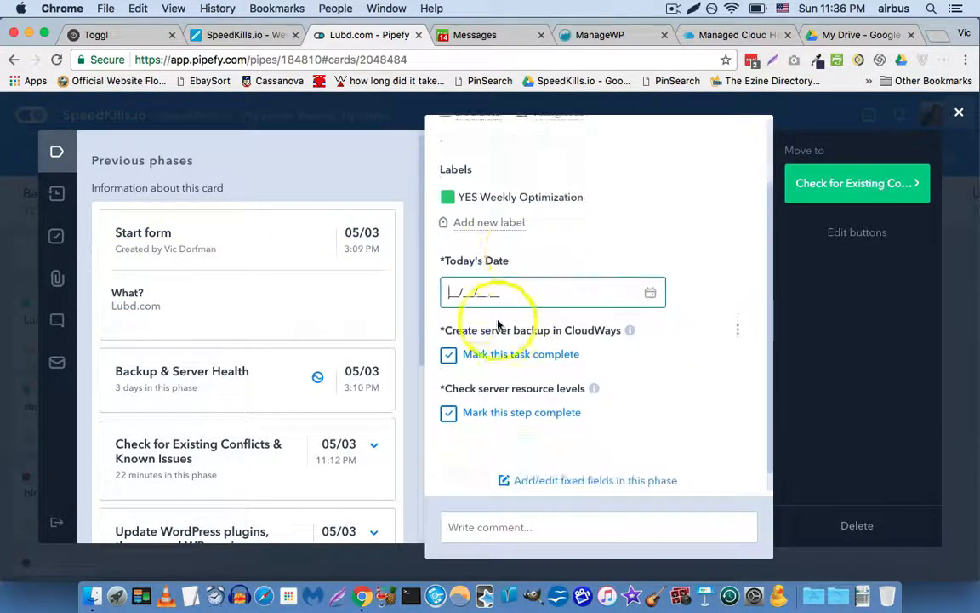
pyautogui.click(452, 294)
pyautogui.click(452, 294)
pyautogui.click(452, 293)
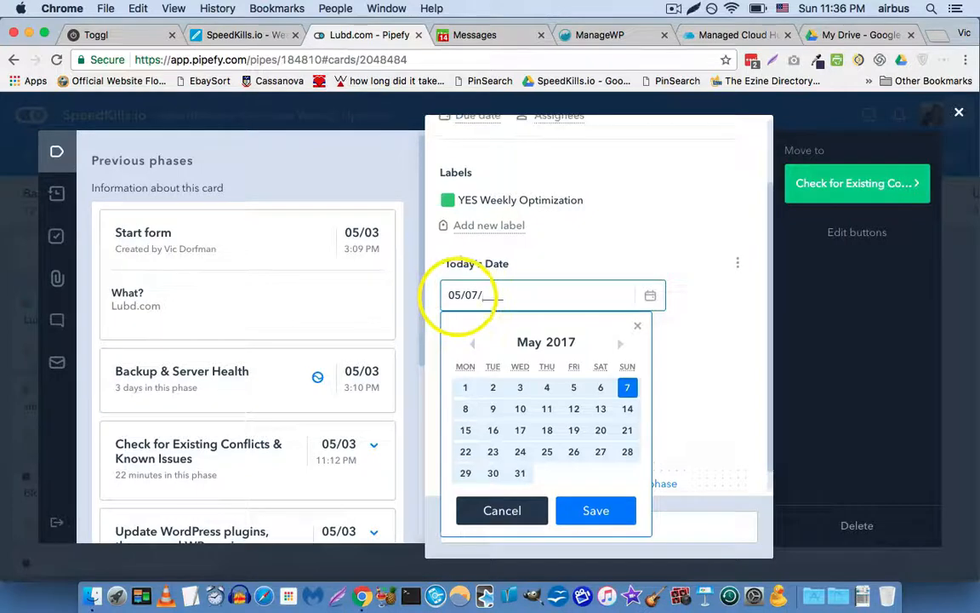
pyautogui.write('2017')
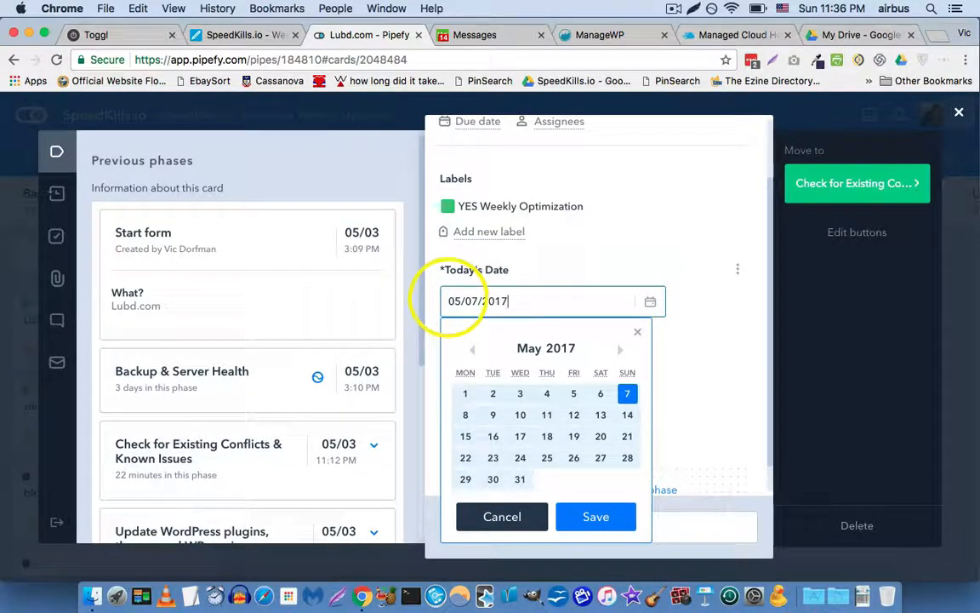
pyautogui.click(605, 521)
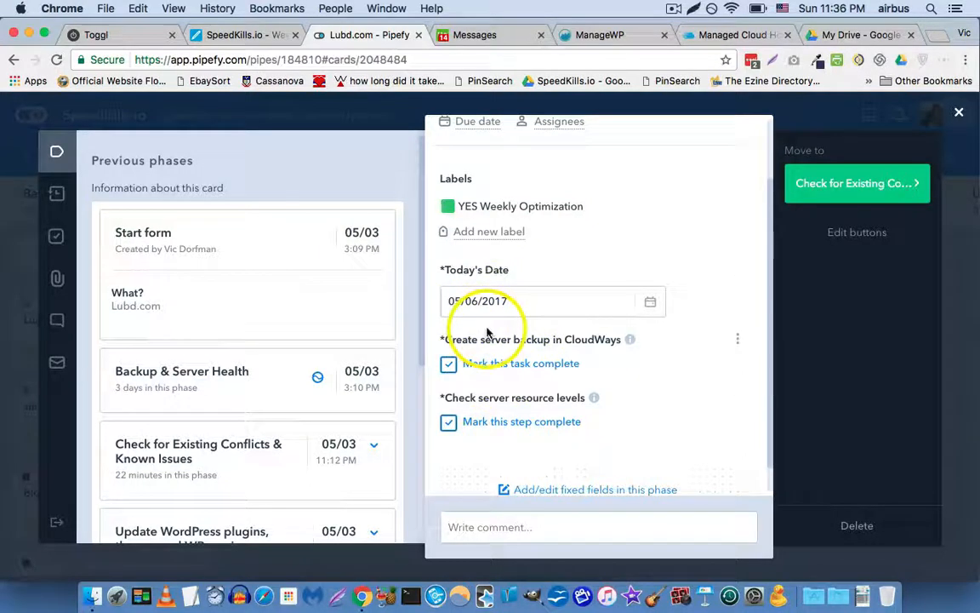
# - Clear the completion marks for creating the CloudWays server backup and checking the server resource levels
pyautogui.scroll(-1, 488, 332)
pyautogui.click(449, 362)
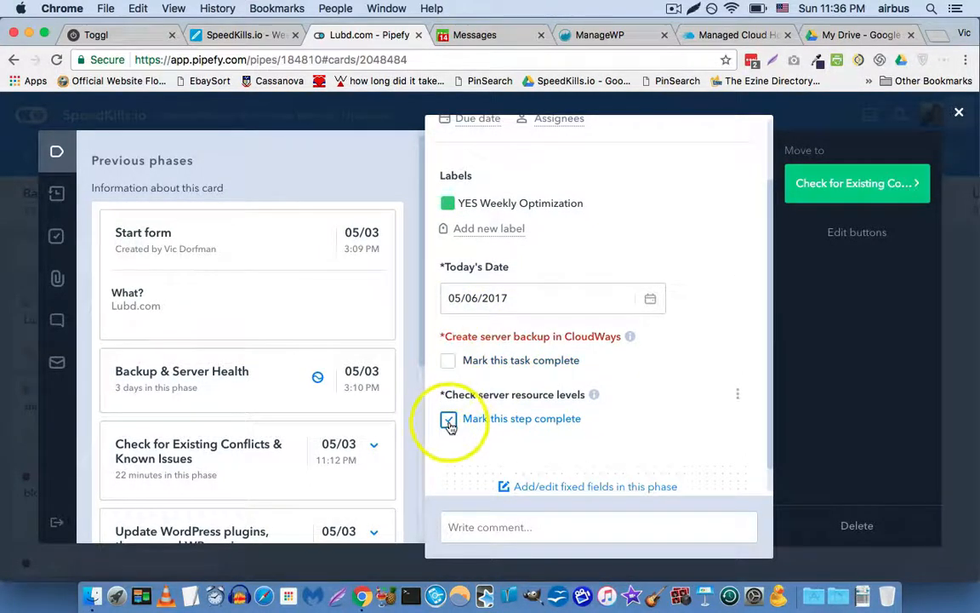
pyautogui.click(449, 419)
pyautogui.scroll(-1, 460, 358)
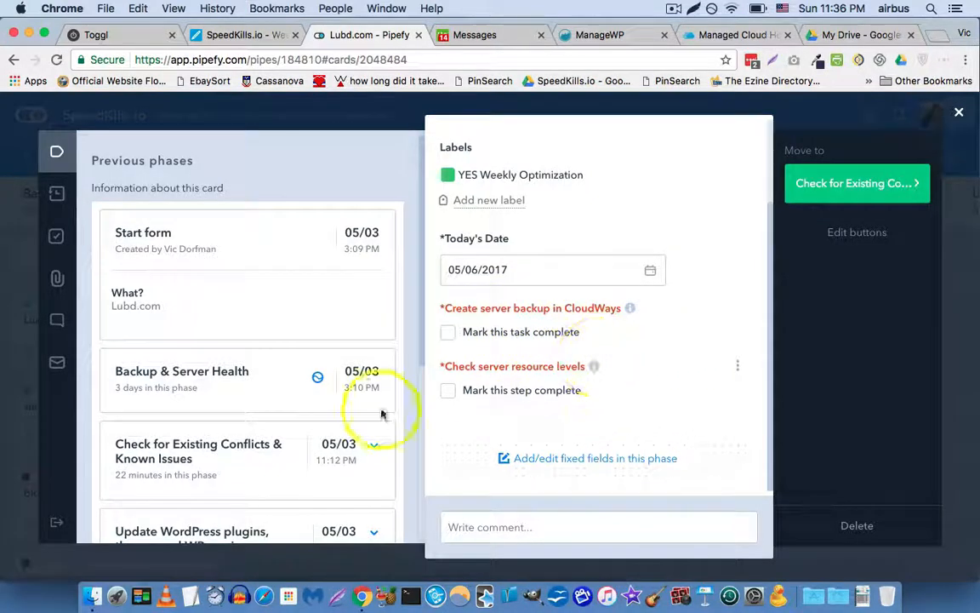
# - Collapse the previous-phases information beside the Lubd.com card
pyautogui.click(56, 519)
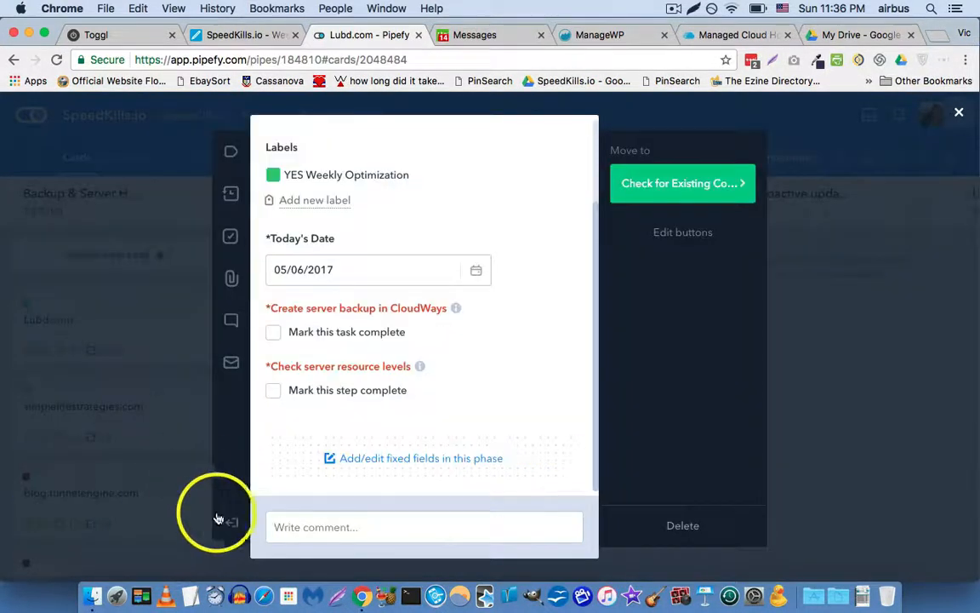
pyautogui.click(226, 525)
pyautogui.click(58, 466)
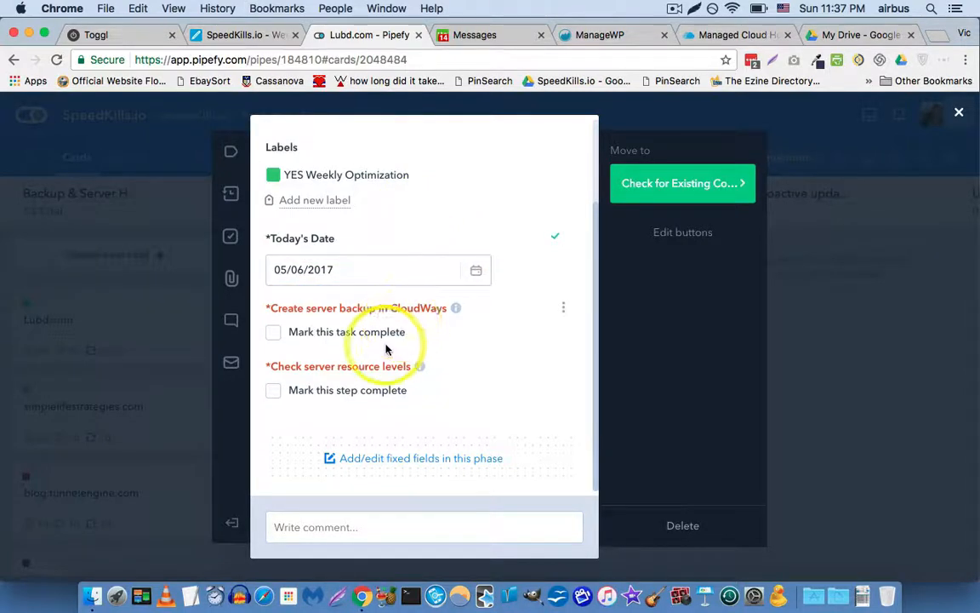
# - Read the instructions for the CloudWays backup and the server resource check, marking the backup task complete
pyautogui.click(456, 311)
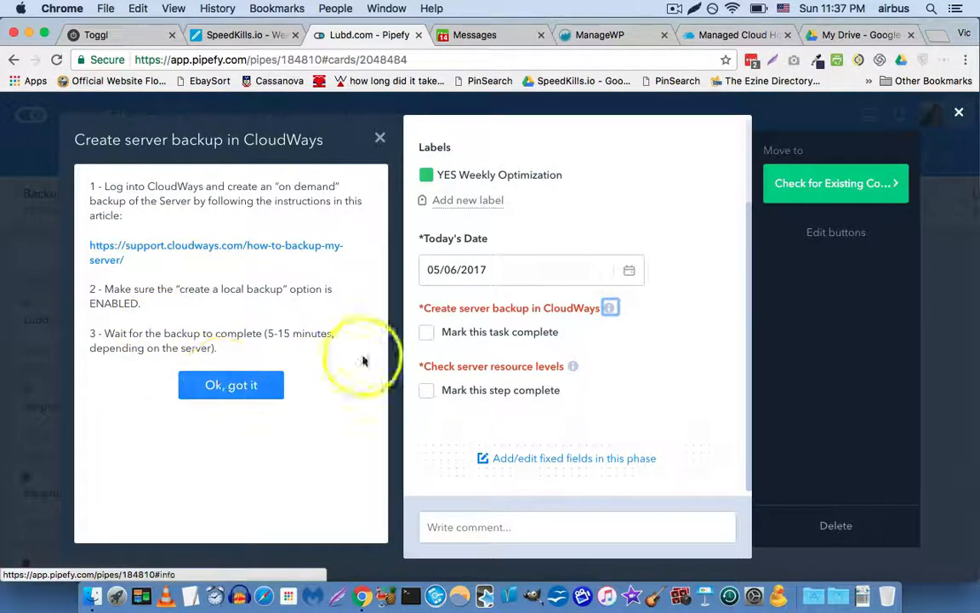
pyautogui.click(220, 388)
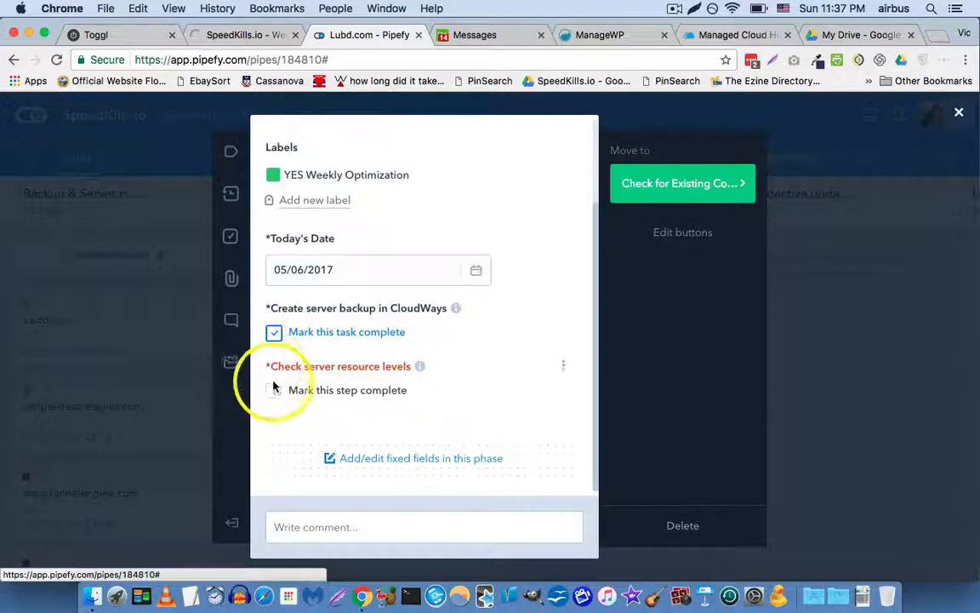
pyautogui.click(420, 367)
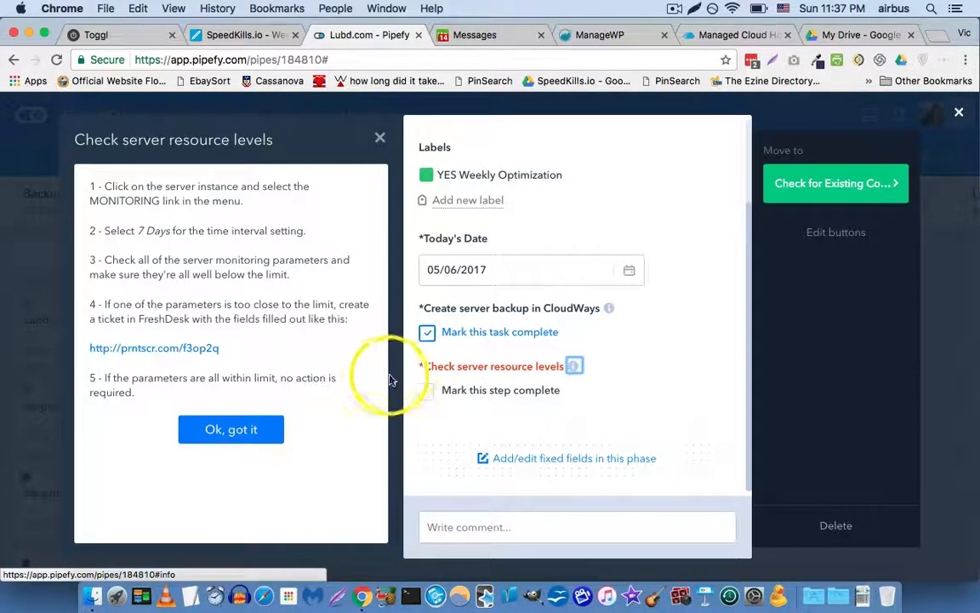
pyautogui.click(274, 429)
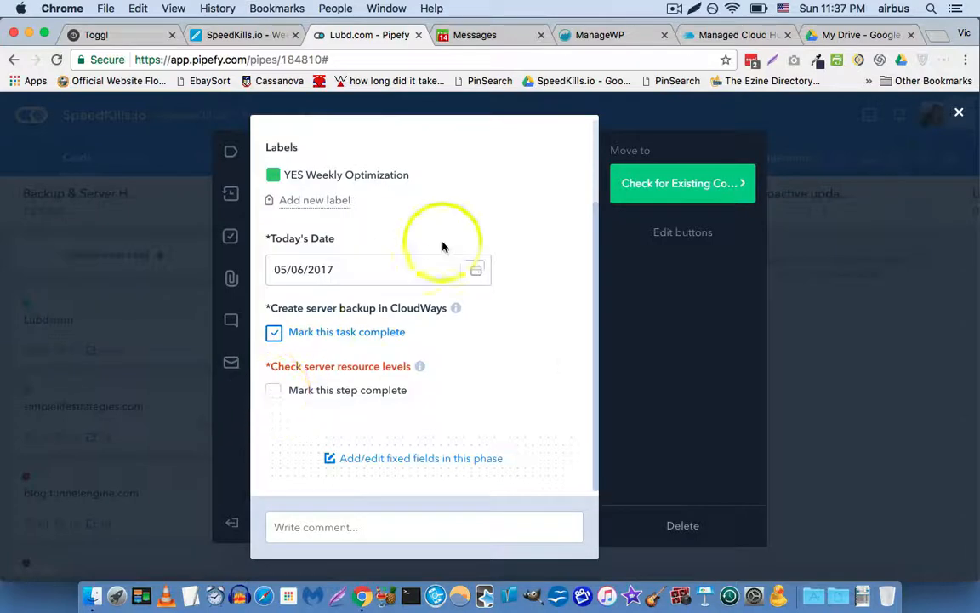
# - Mark the server resource check complete and move the Lubd.com card to Check for Existing Conflicts & Known Issues
pyautogui.click(657, 193)
pyautogui.click(658, 193)
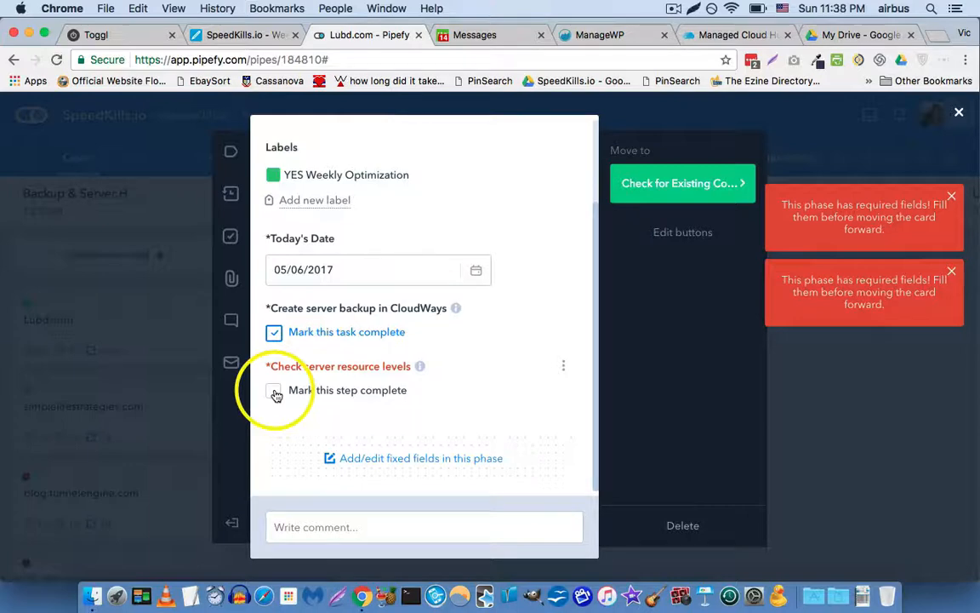
pyautogui.click(274, 392)
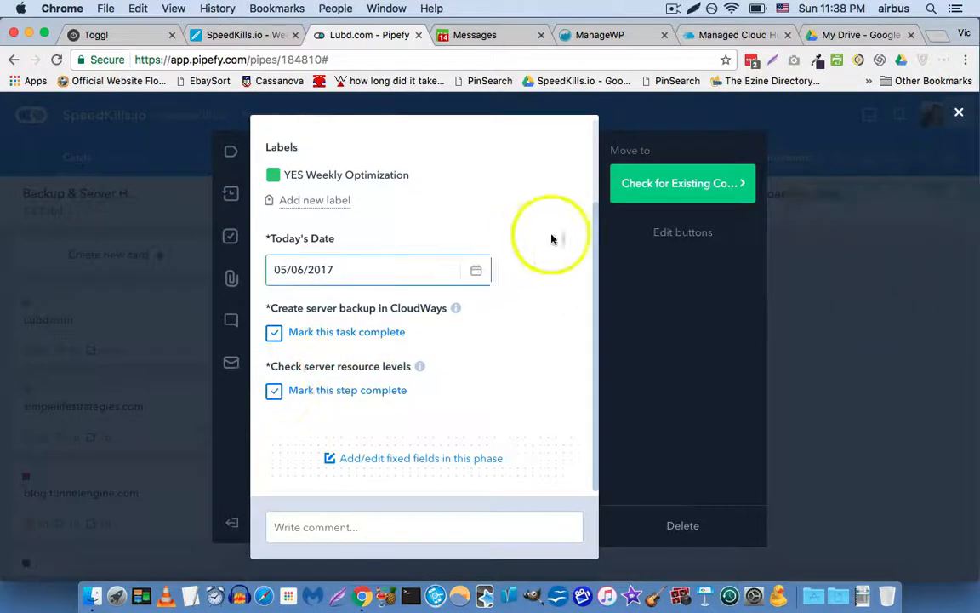
pyautogui.click(663, 185)
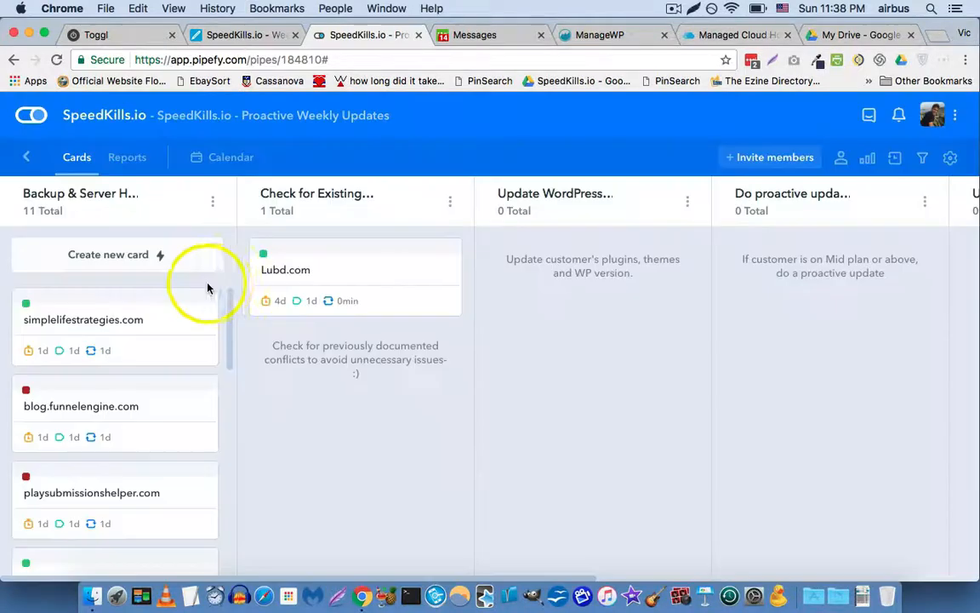
# - Open the Lubd.com card in its new phase and read the instructions for checking Airtable for known issues
pyautogui.click(318, 280)
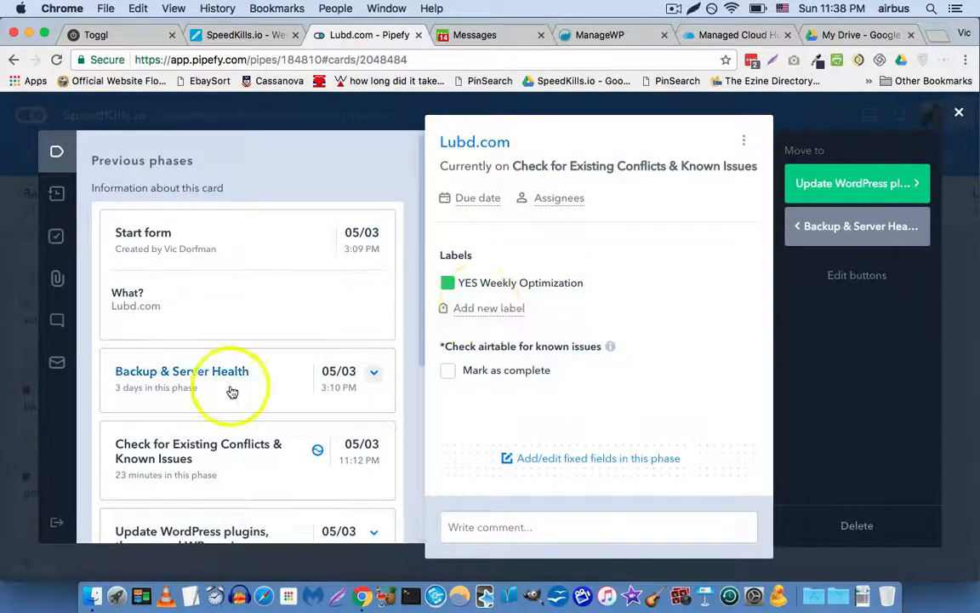
pyautogui.click(59, 523)
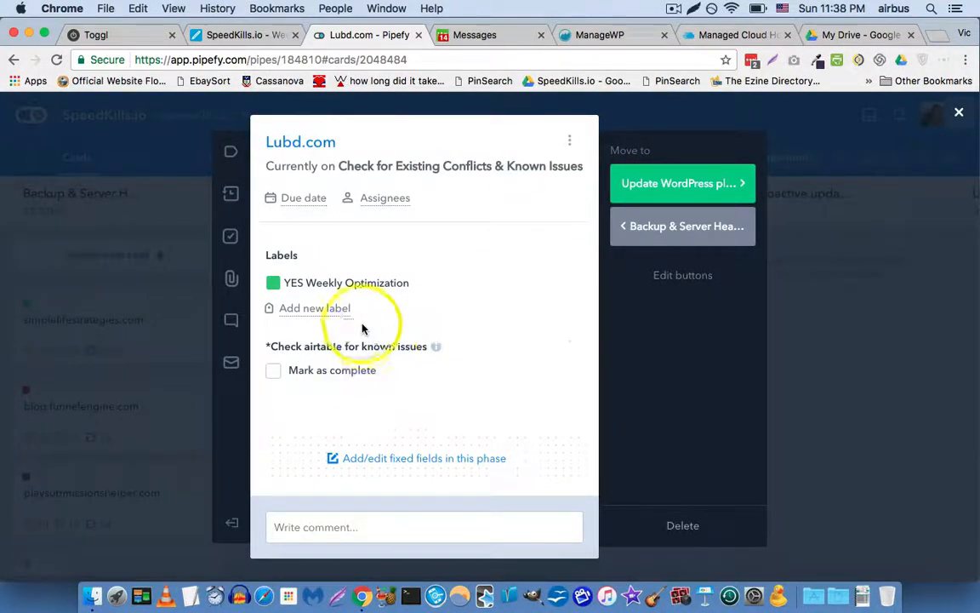
pyautogui.click(436, 347)
pyautogui.scroll(-2, 308, 341)
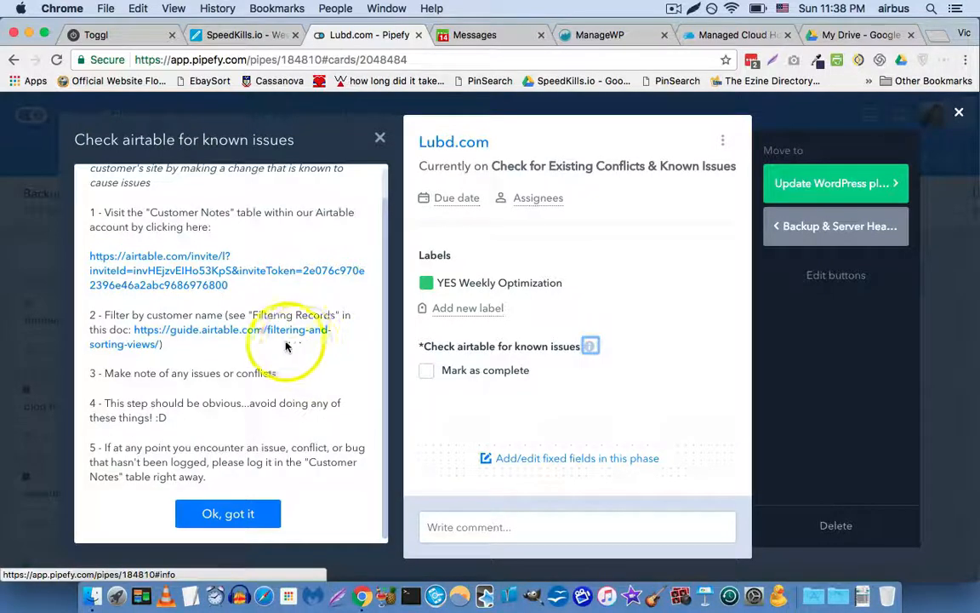
pyautogui.scroll(2, 285, 347)
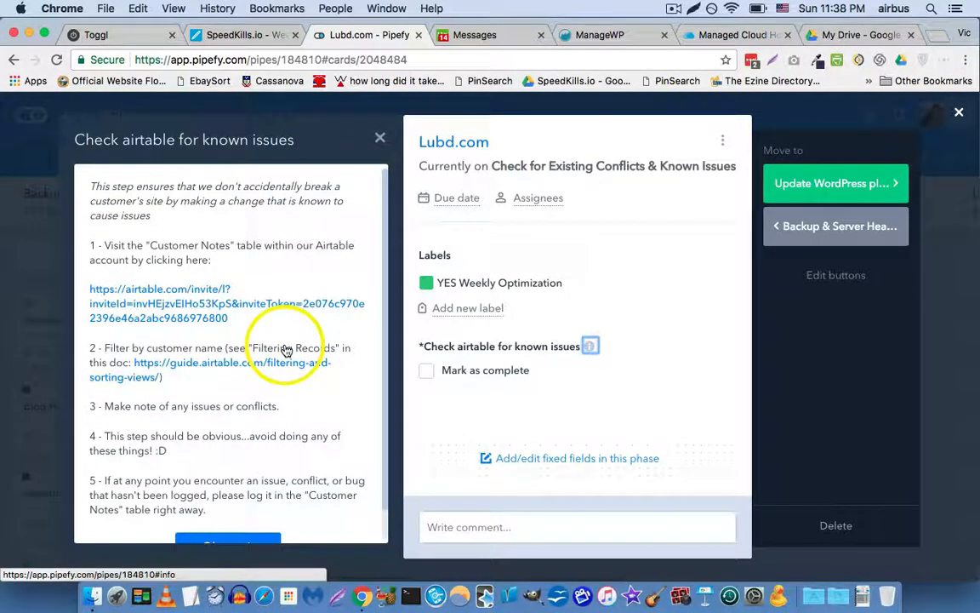
pyautogui.scroll(-2, 289, 346)
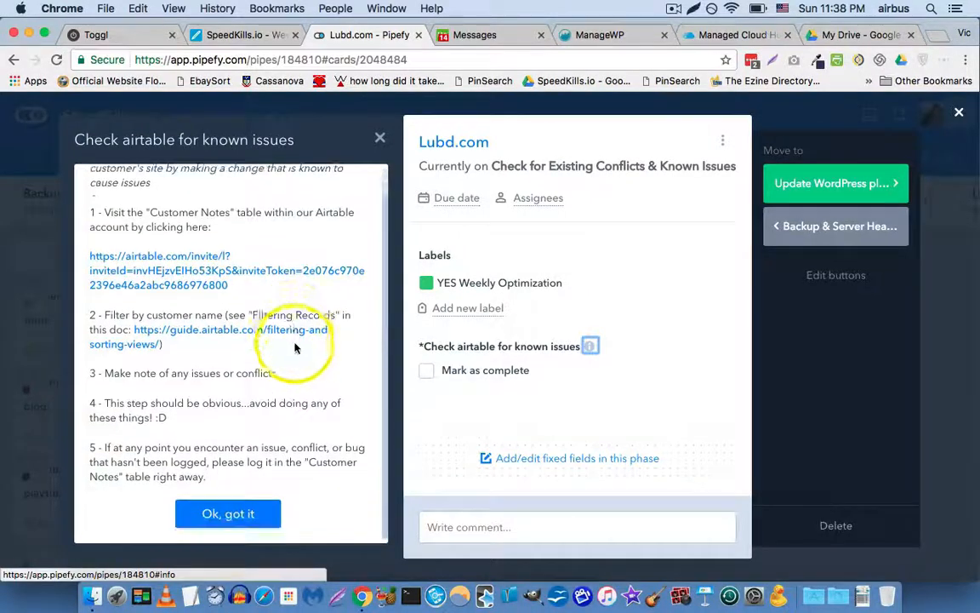
pyautogui.scroll(2, 289, 340)
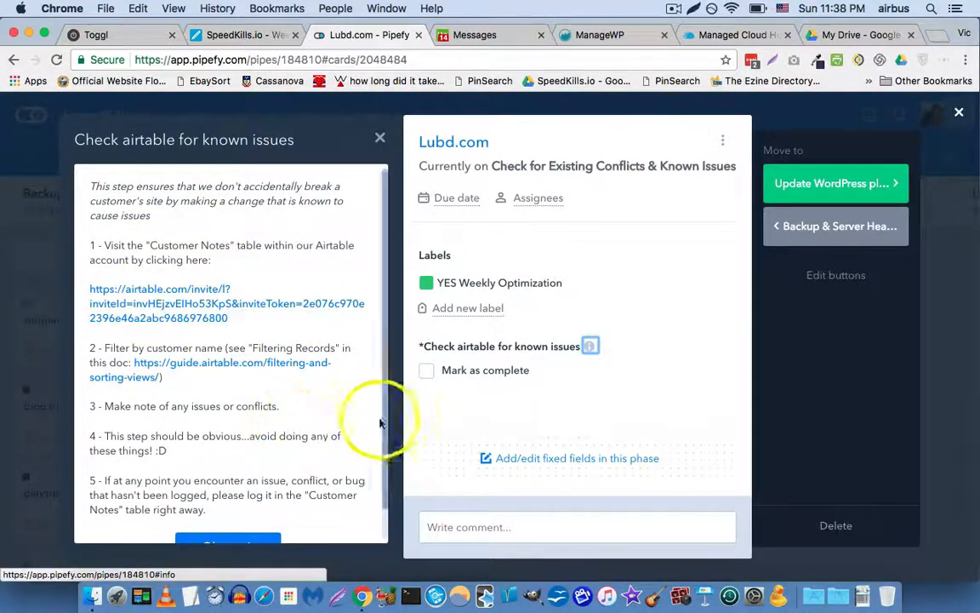
pyautogui.scroll(-2, 289, 403)
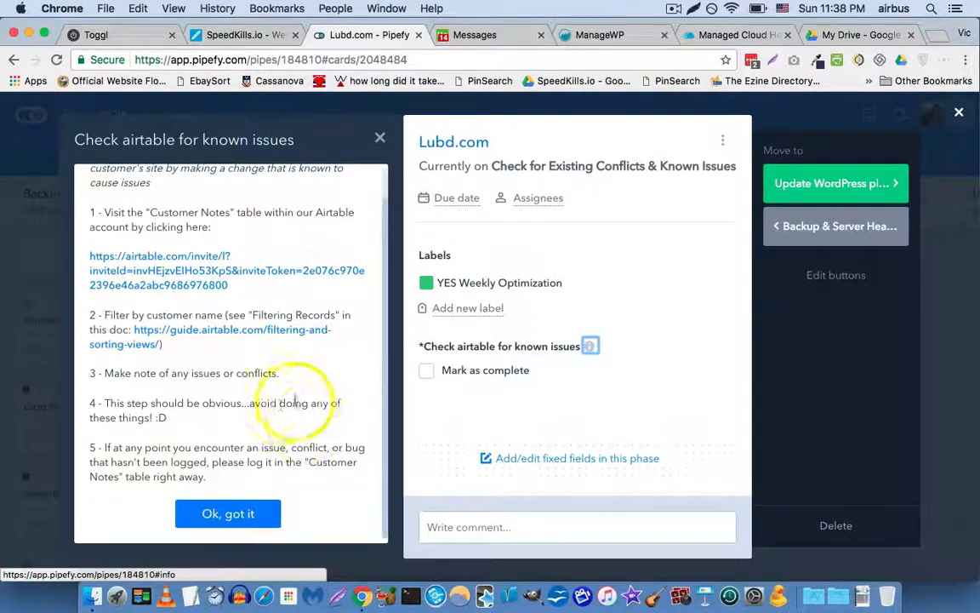
pyautogui.click(248, 516)
# - Mark the Airtable known-issues check complete and move the Lubd.com card to Update WordPress plugins, themes and WP version
pyautogui.click(273, 375)
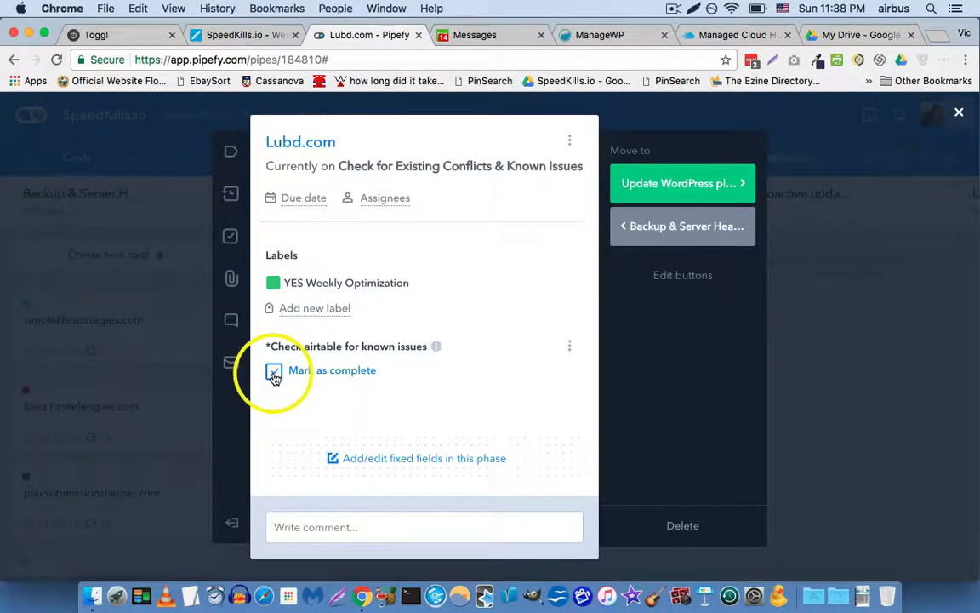
pyautogui.click(708, 187)
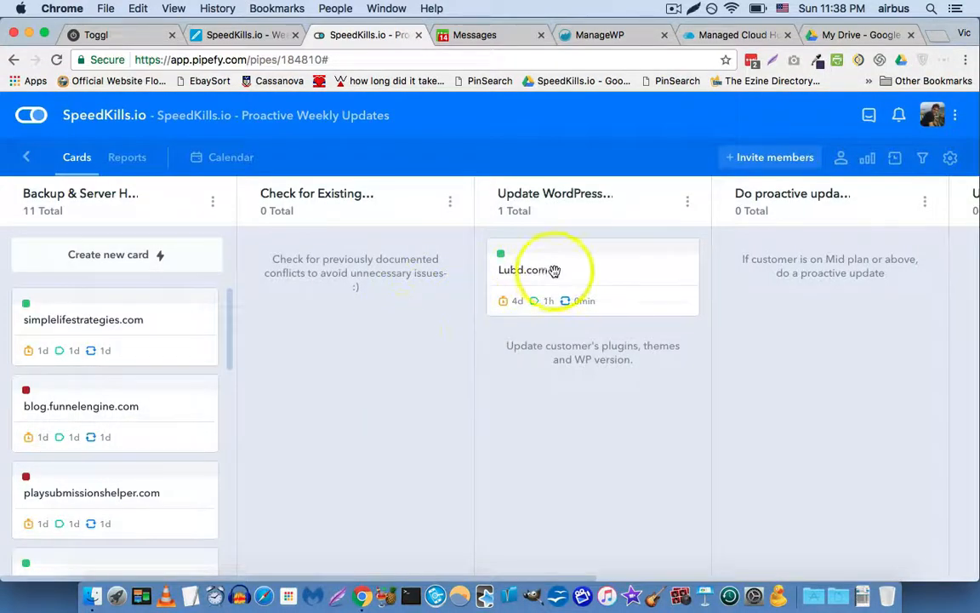
# - Review the update tasks on the Lubd.com card with previous phases collapsed, and move it back to Check for Existing Conflicts & Known Issues
pyautogui.click(555, 268)
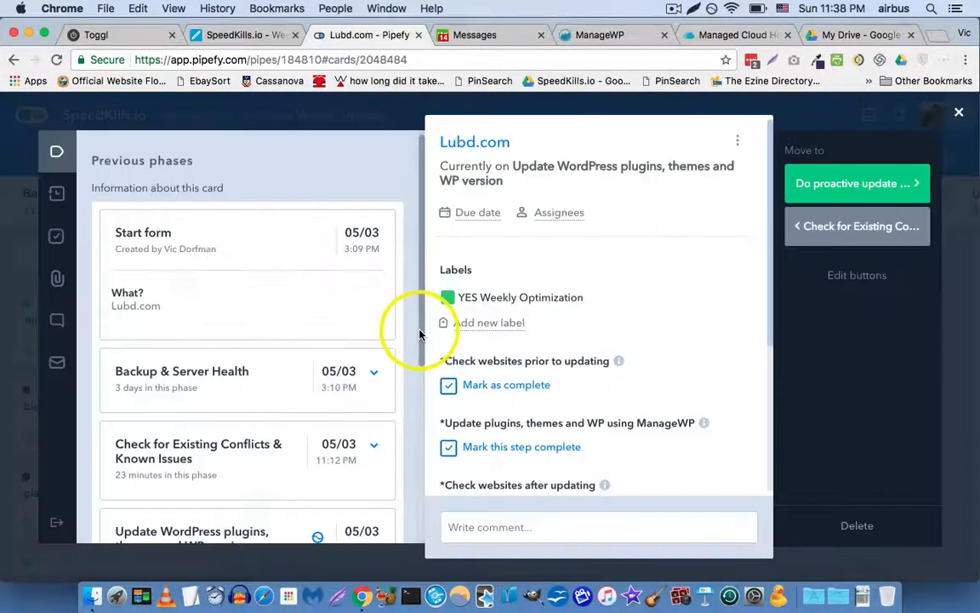
pyautogui.click(54, 521)
pyautogui.scroll(-2, 260, 375)
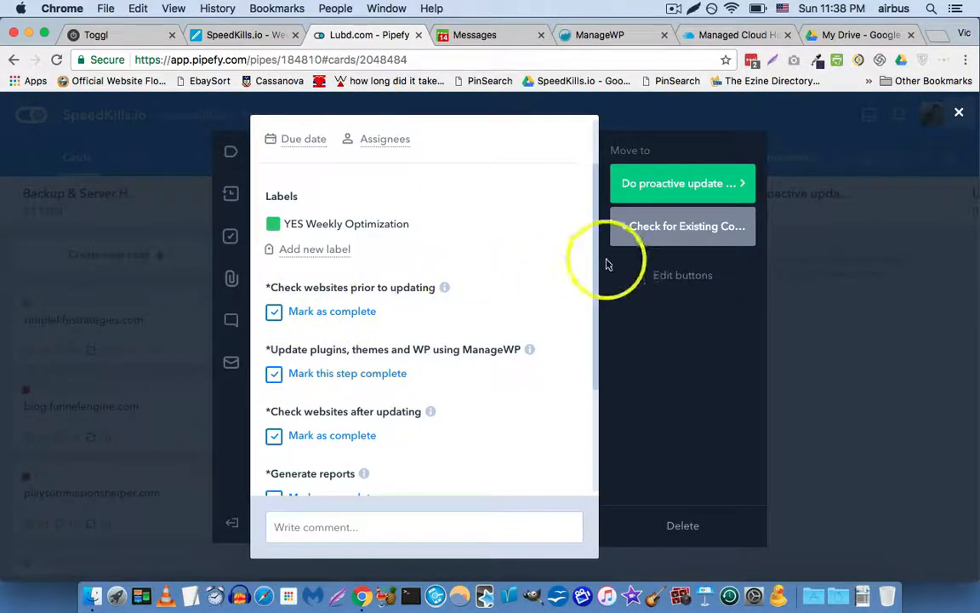
pyautogui.click(648, 239)
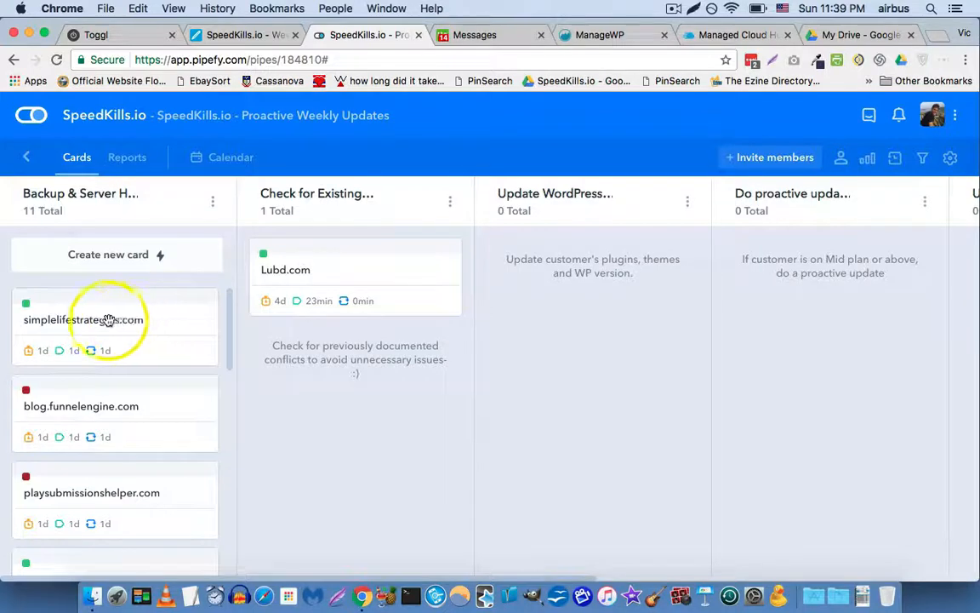
# - Open the simplelifestrategies.com card, review its Backup & Server Health fields and the available phase move, and close the card
pyautogui.moveTo(103, 319); pyautogui.dragTo(131, 318)
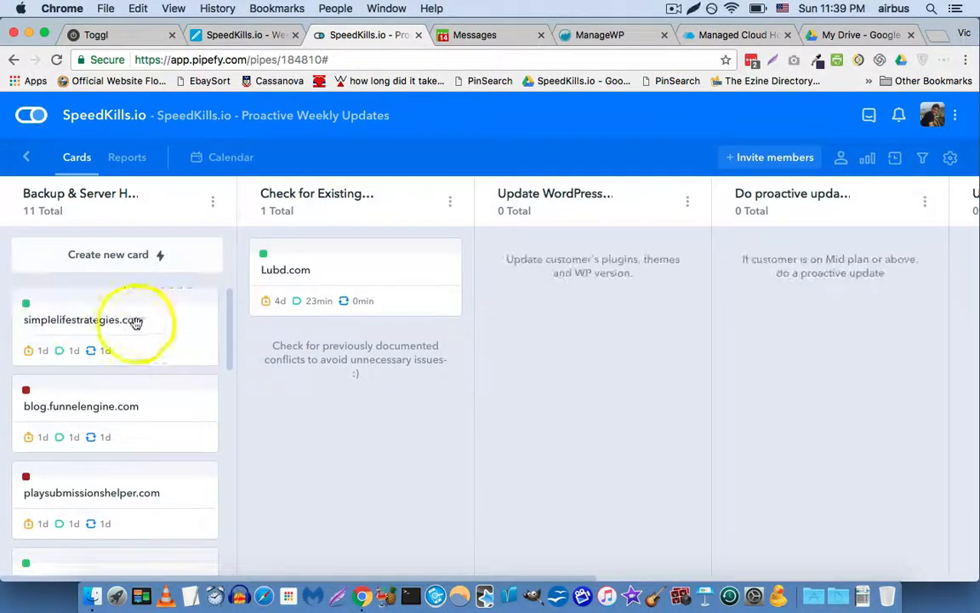
pyautogui.click(131, 319)
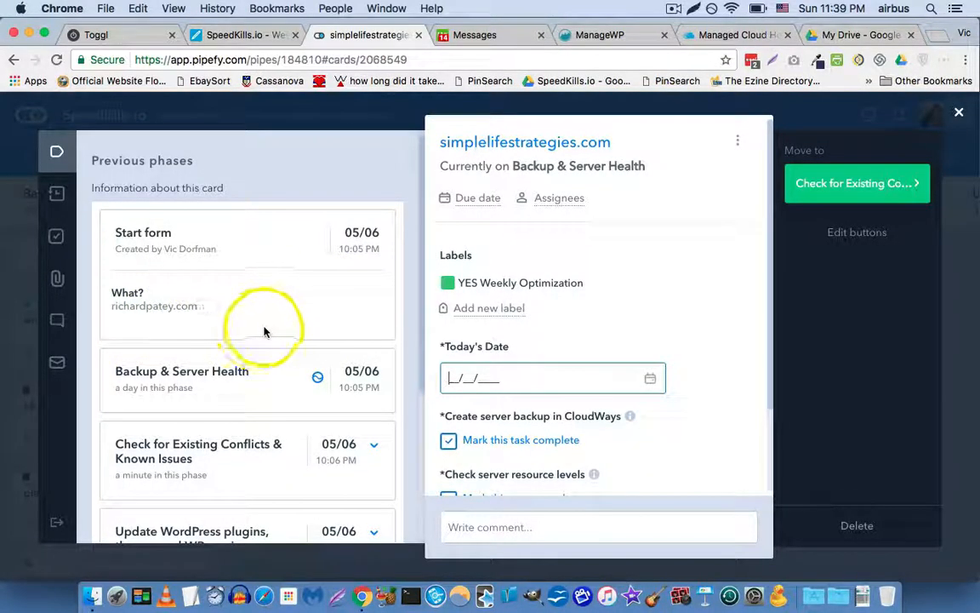
pyautogui.scroll(-3, 460, 319)
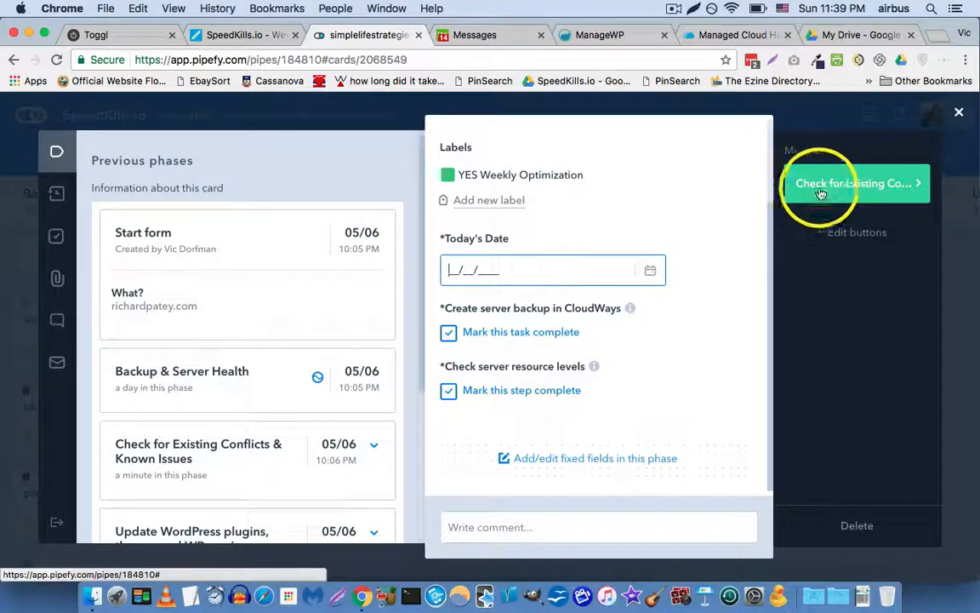
pyautogui.click(958, 114)
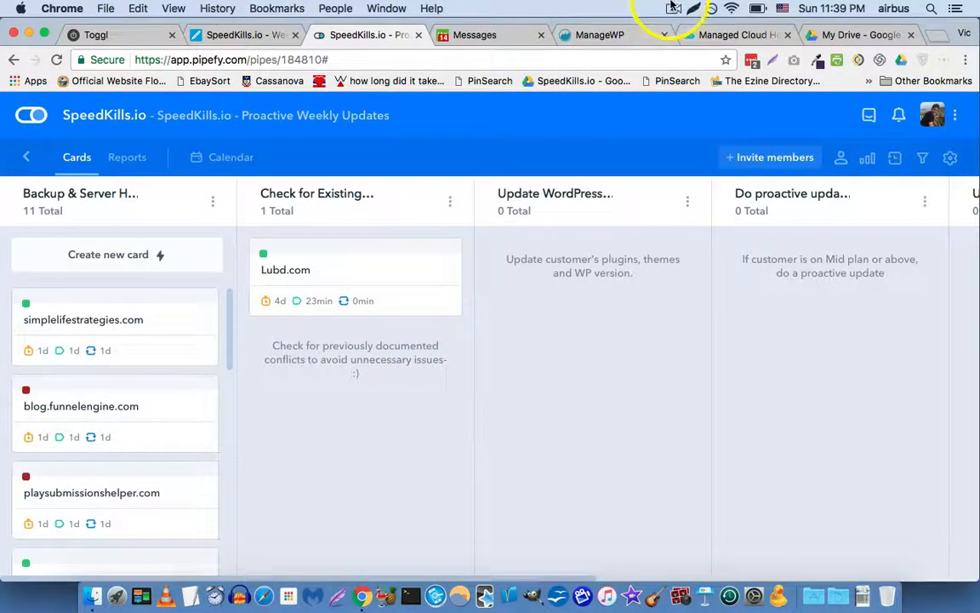
pyautogui.click(673, 7)
pyautogui.click(587, 341)
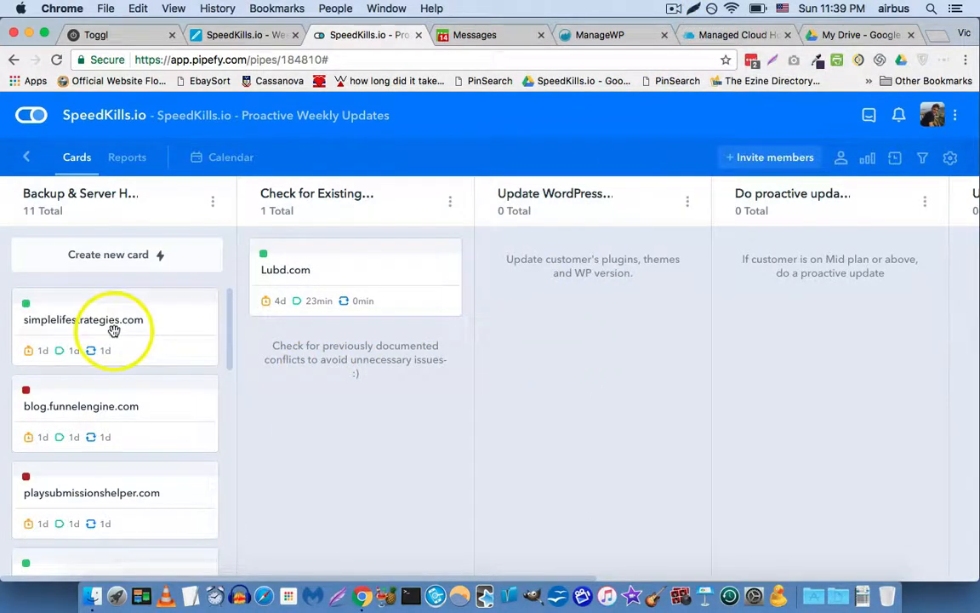
# - Look through the full list of website cards waiting in the Backup & Server Health phase
pyautogui.scroll(-5, 115, 332)
pyautogui.scroll(-6, 120, 337)
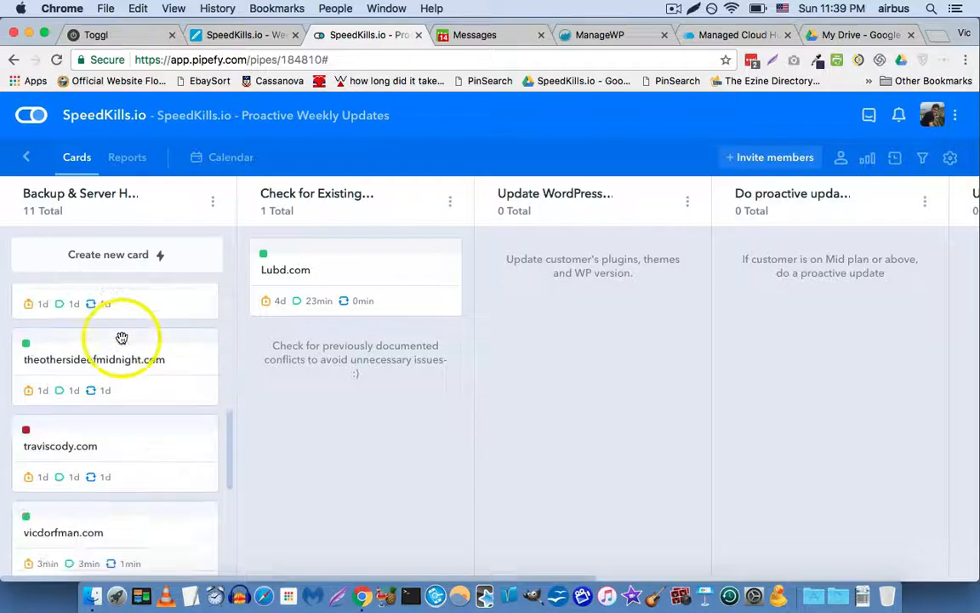
pyautogui.scroll(10, 124, 343)
pyautogui.scroll(2, 124, 343)
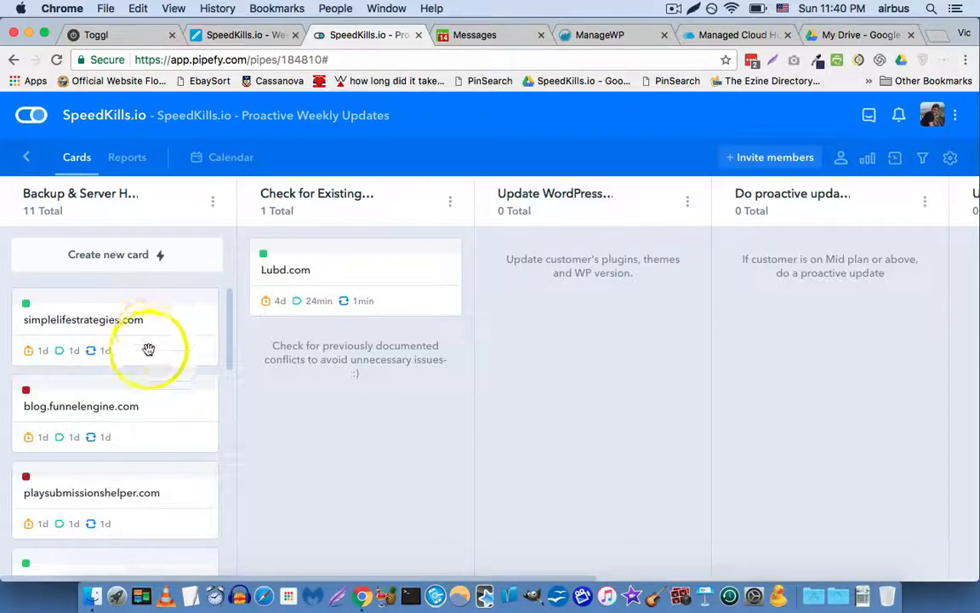
pyautogui.scroll(-3, 96, 391)
pyautogui.scroll(-10, 96, 391)
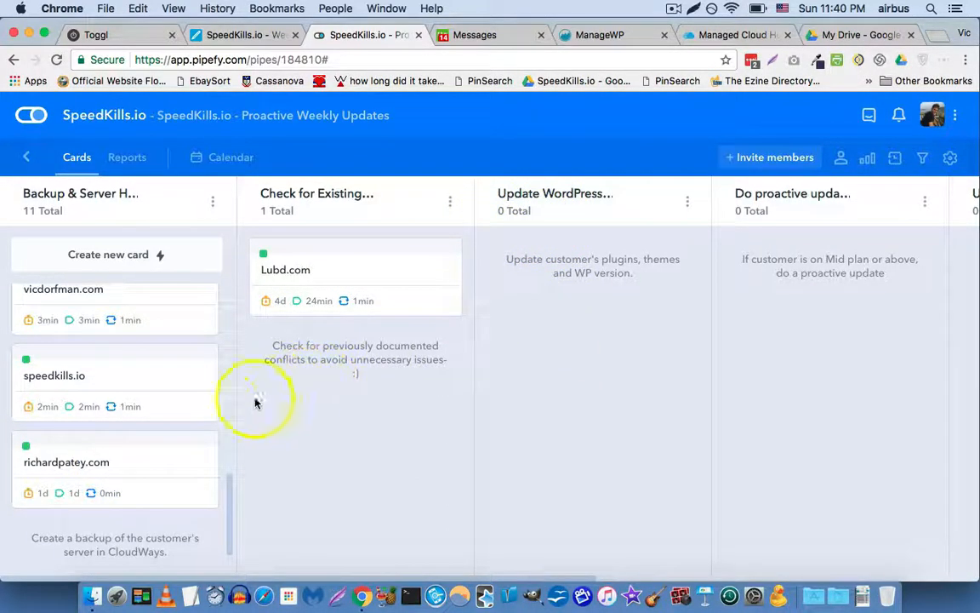
pyautogui.scroll(4, 131, 430)
pyautogui.scroll(5, 132, 427)
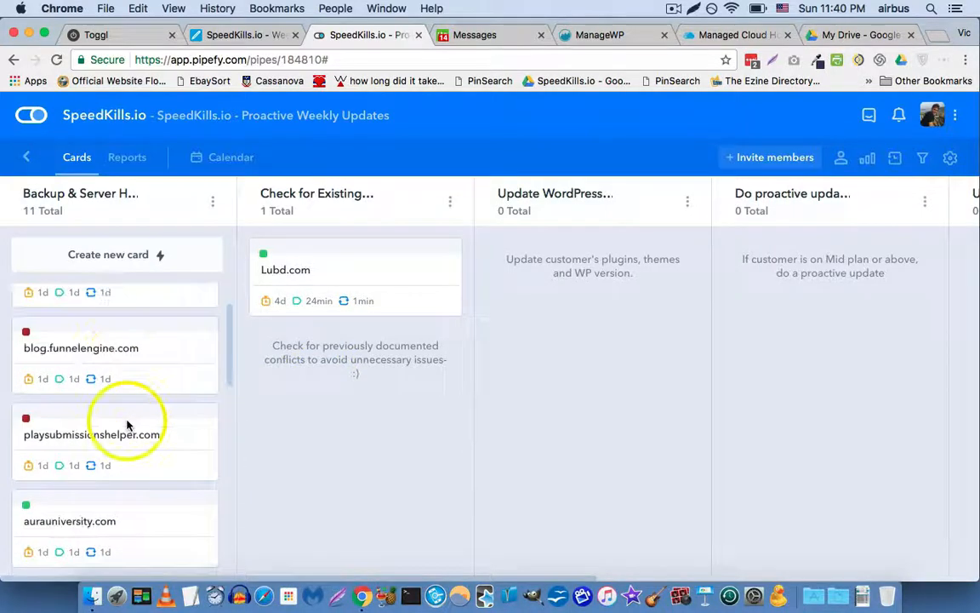
pyautogui.scroll(-10, 127, 426)
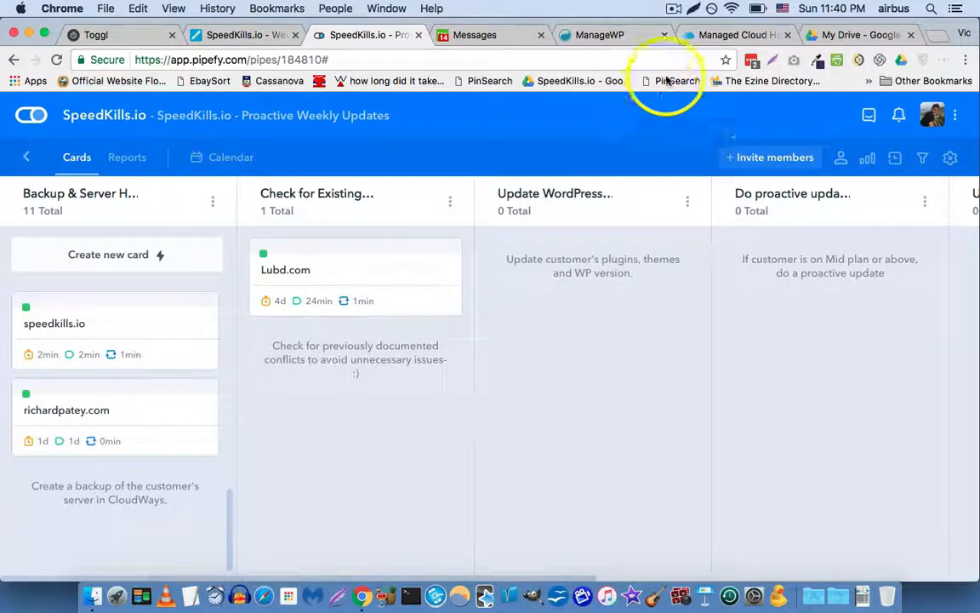
pyautogui.click(672, 8)
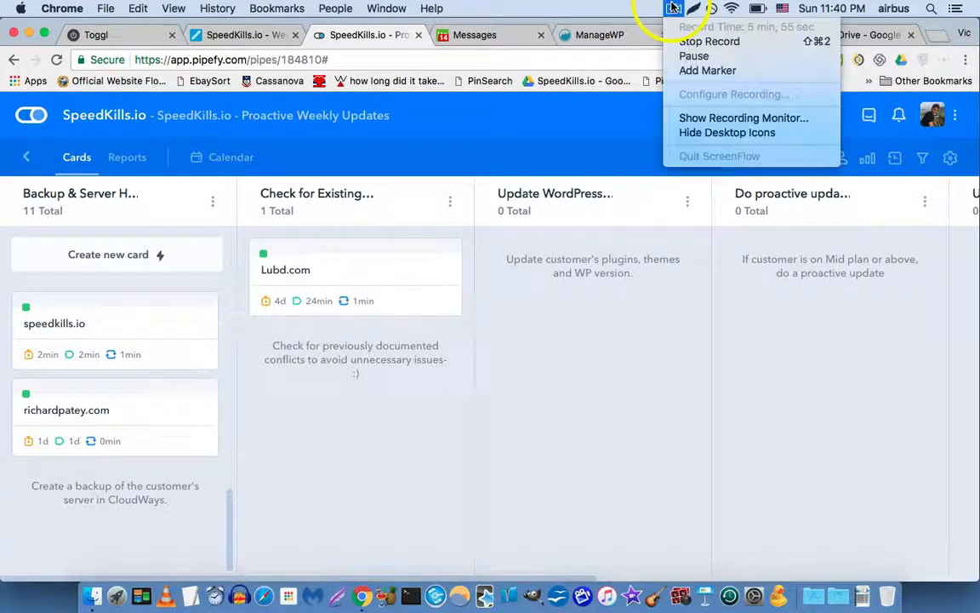